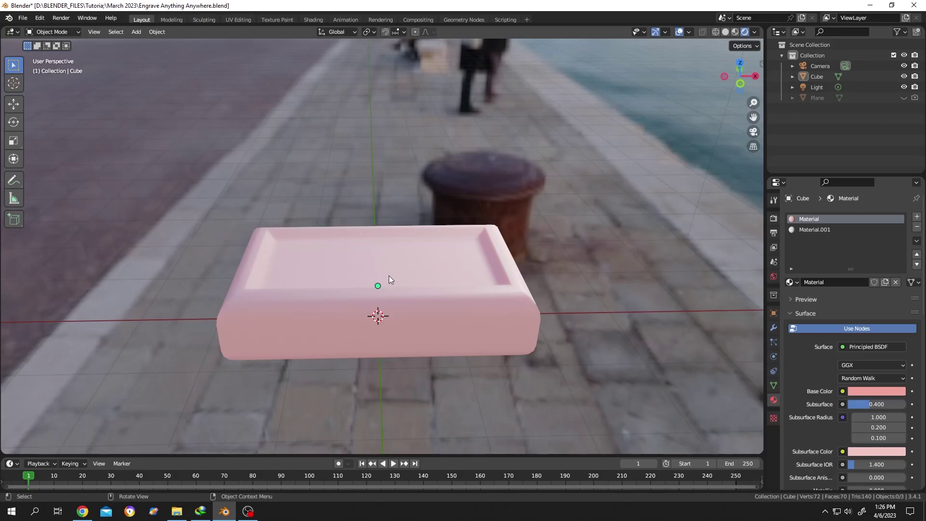
# - Orbit the pink soap tray to inspect its top and underside, ending on a top view
pyautogui.moveTo(389, 276); pyautogui.dragTo(391, 276, button='middle')
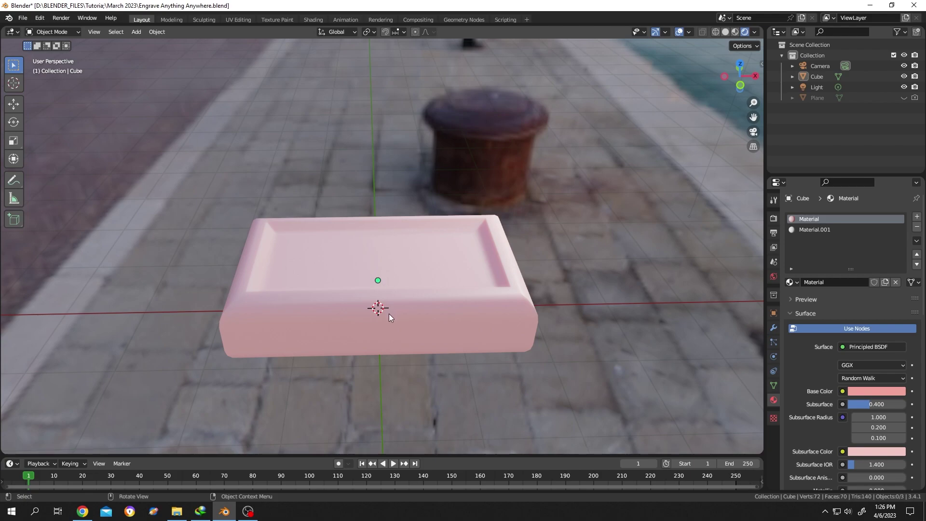
pyautogui.moveTo(389, 313); pyautogui.dragTo(395, 233, button='middle')
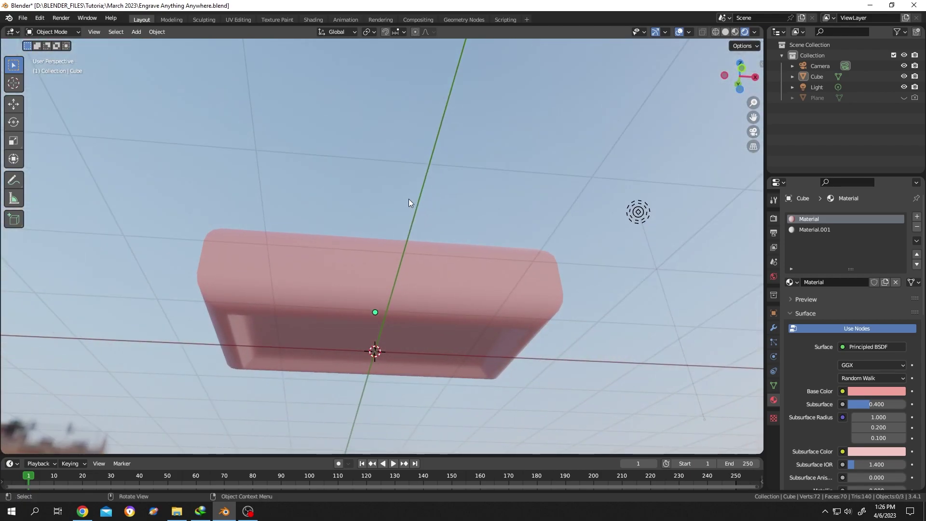
pyautogui.moveTo(408, 200); pyautogui.dragTo(401, 291, button='middle')
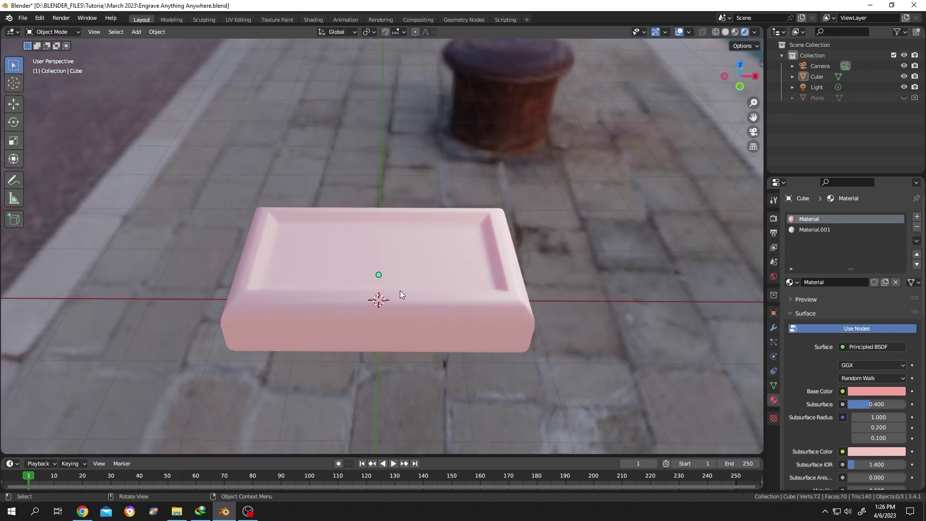
# - In the UV Editing workspace, Smart UV Project the soap's faces with default settings
pyautogui.click(241, 21)
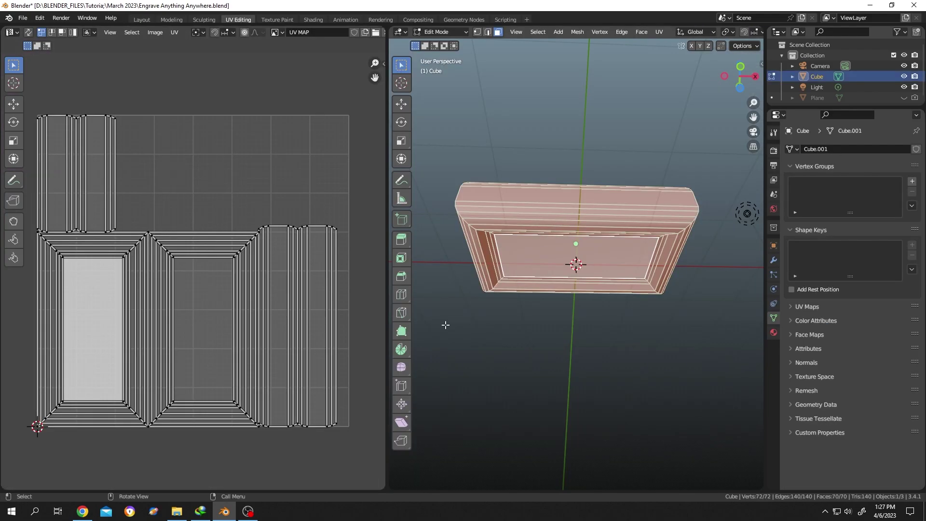
pyautogui.moveTo(444, 324); pyautogui.dragTo(509, 233, button='middle')
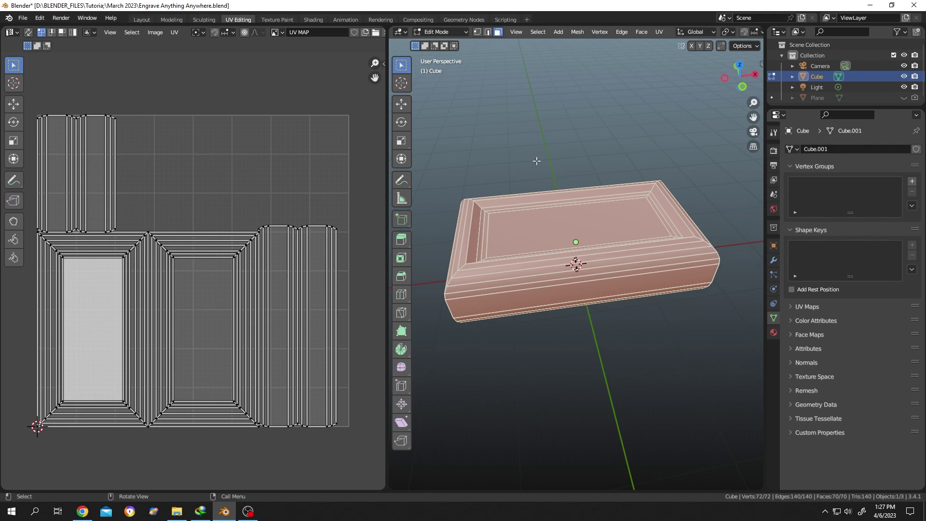
pyautogui.rightClick(504, 224)
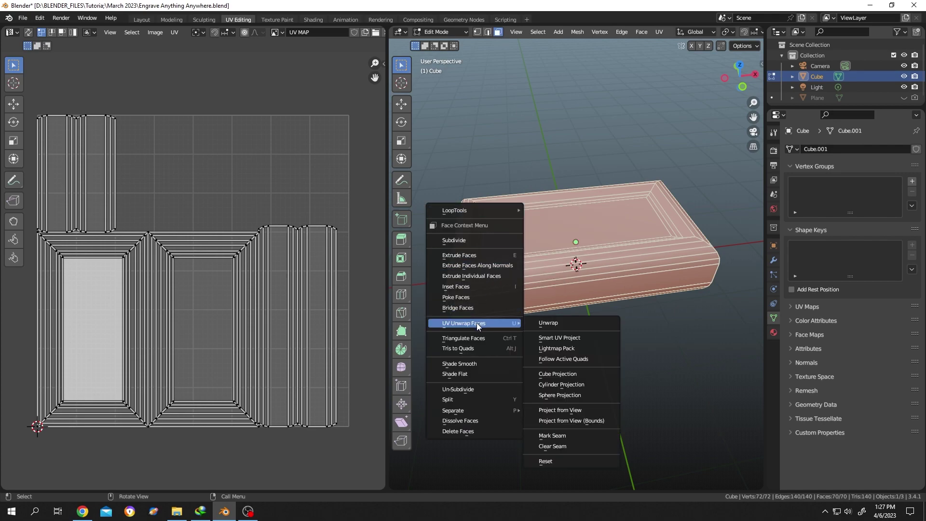
pyautogui.moveTo(464, 323)
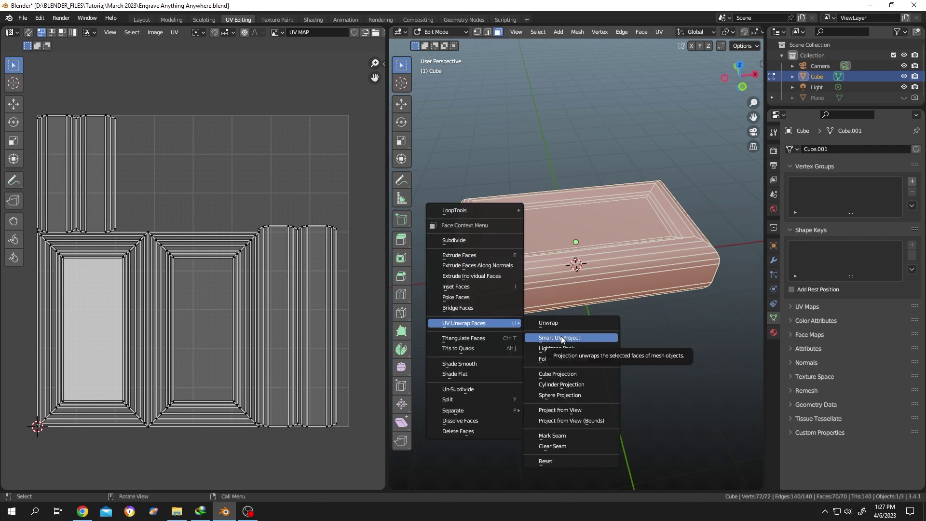
pyautogui.click(561, 338)
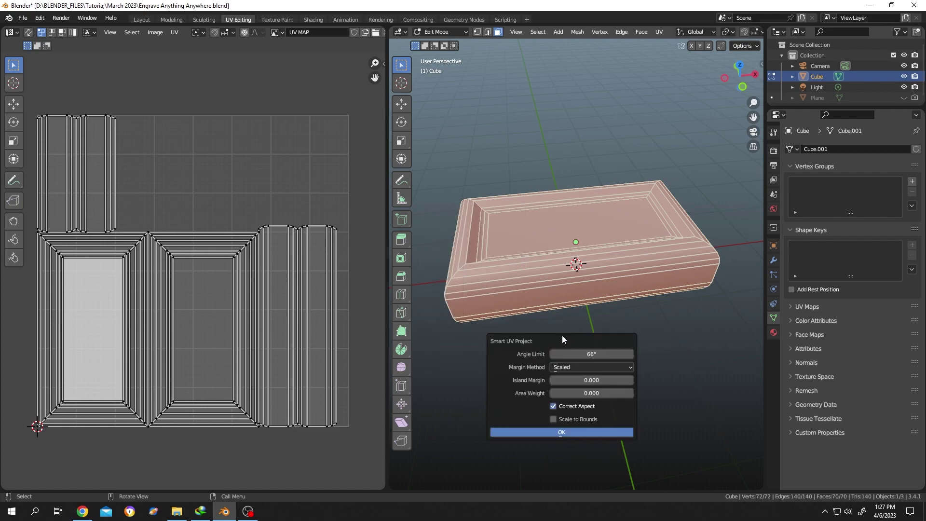
pyautogui.click(553, 431)
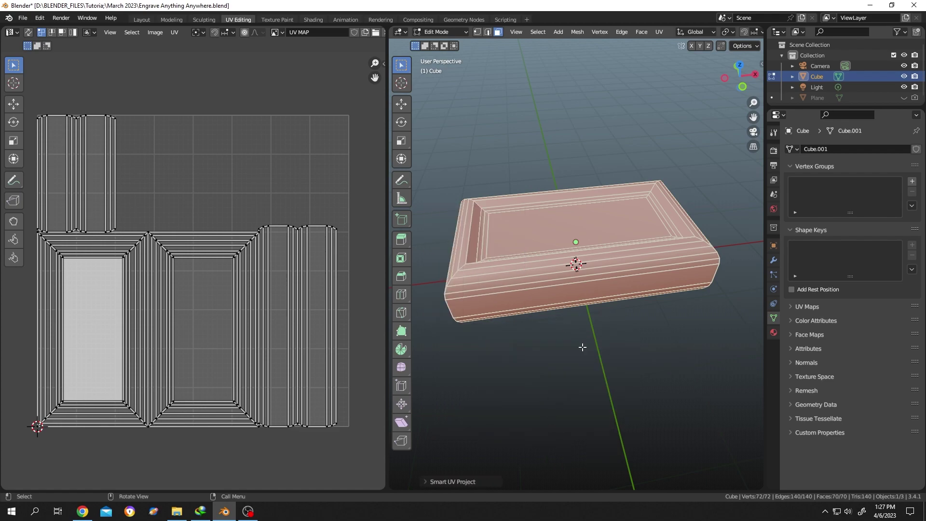
pyautogui.click(569, 227)
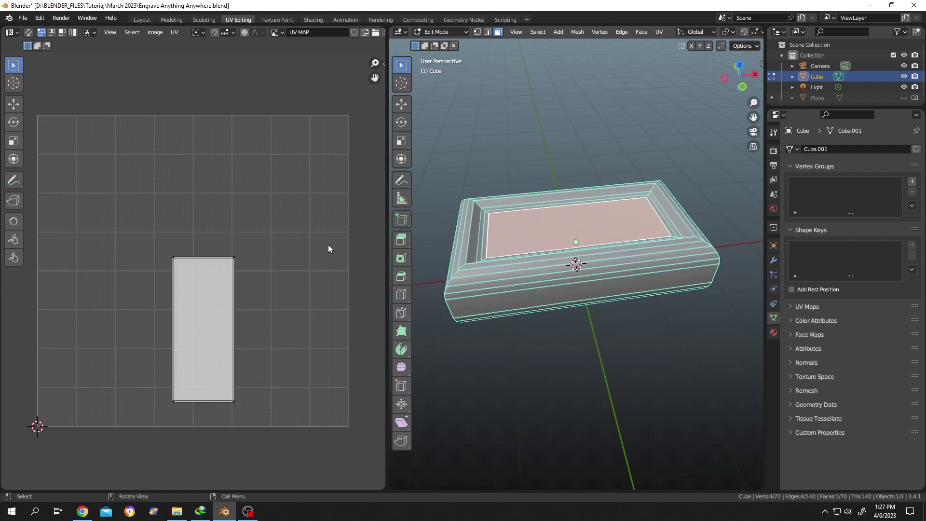
pyautogui.moveTo(517, 320); pyautogui.dragTo(511, 221, button='middle')
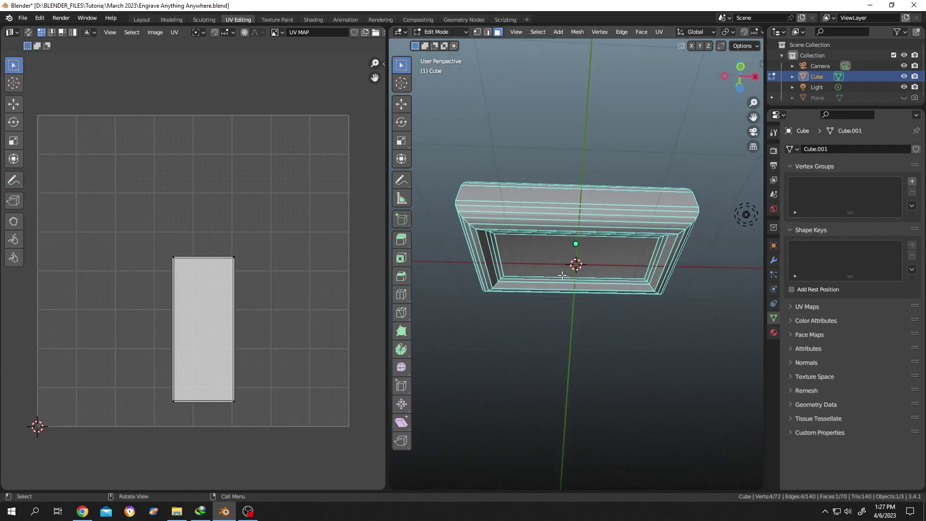
pyautogui.click(545, 260)
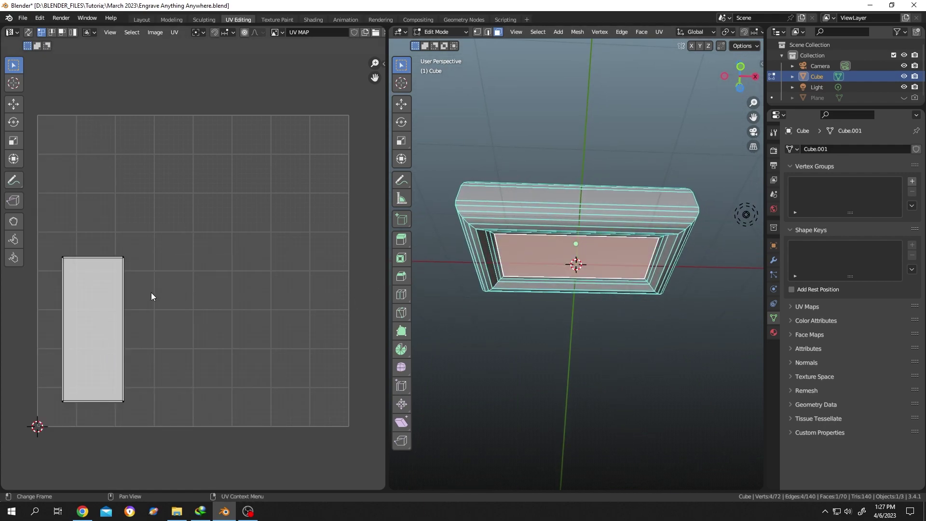
pyautogui.press('a')
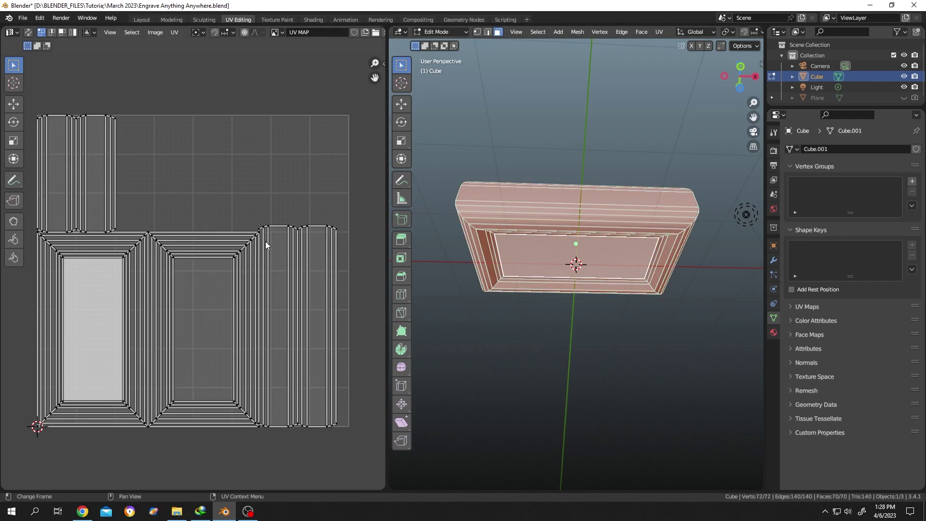
# - Export the UV layout as Soap.png, then paint a black heart on its top-face island
pyautogui.click(175, 32)
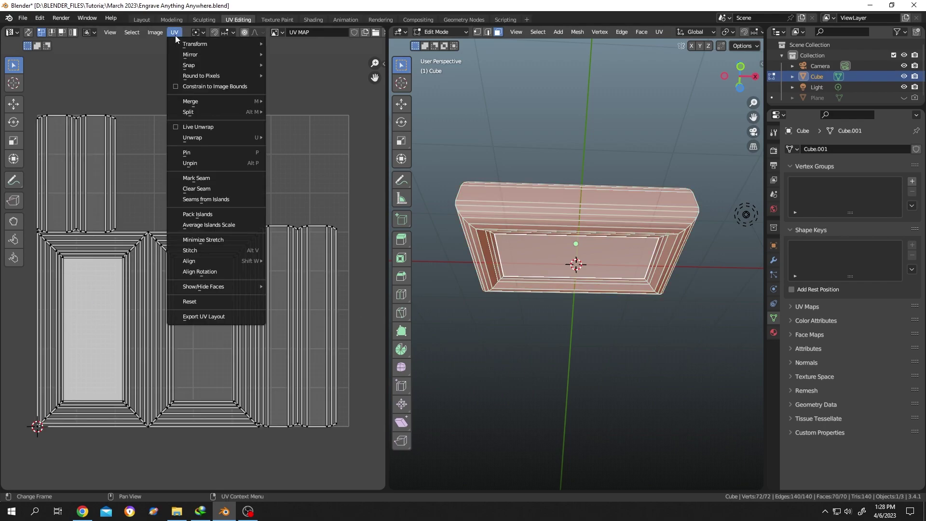
pyautogui.click(219, 320)
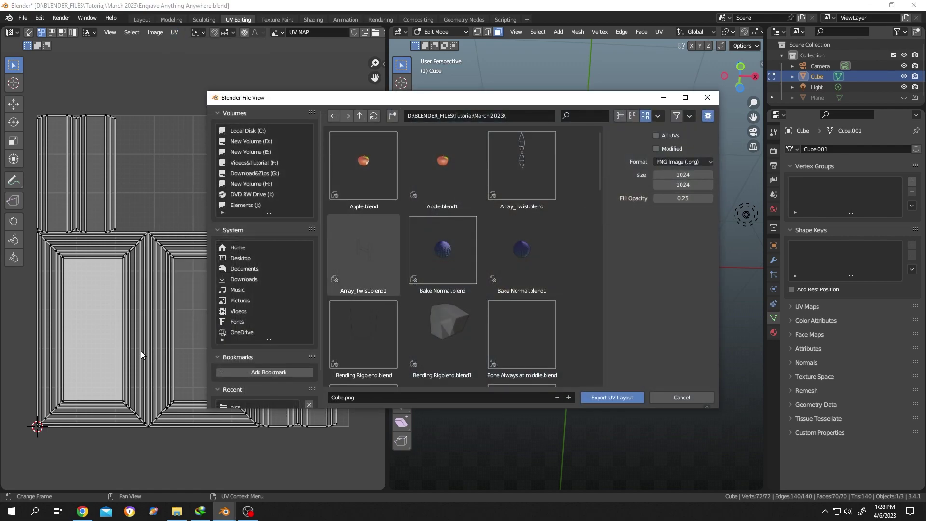
pyautogui.doubleClick(341, 396)
pyautogui.write('Soap')
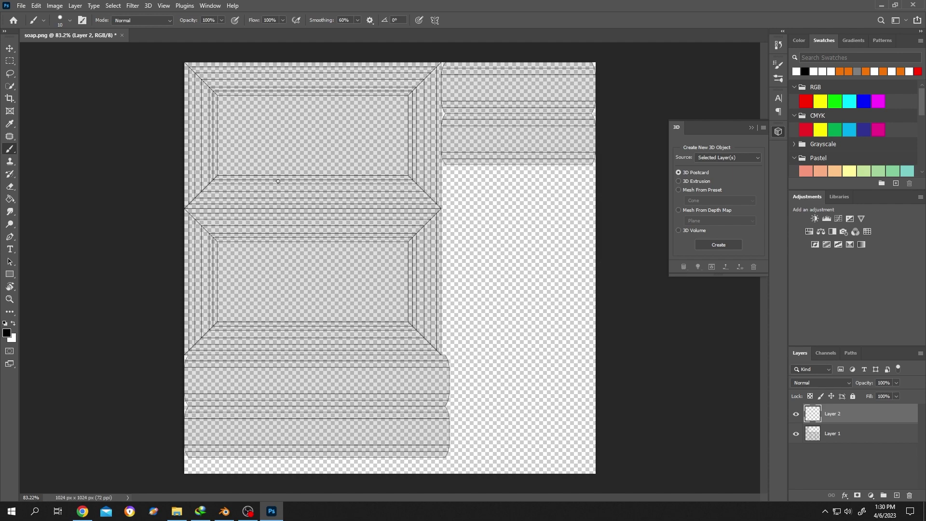
pyautogui.moveTo(299, 305)
pyautogui.mouseDown()
pyautogui.moveTo(308, 261)
pyautogui.moveTo(300, 309)
pyautogui.mouseUp()
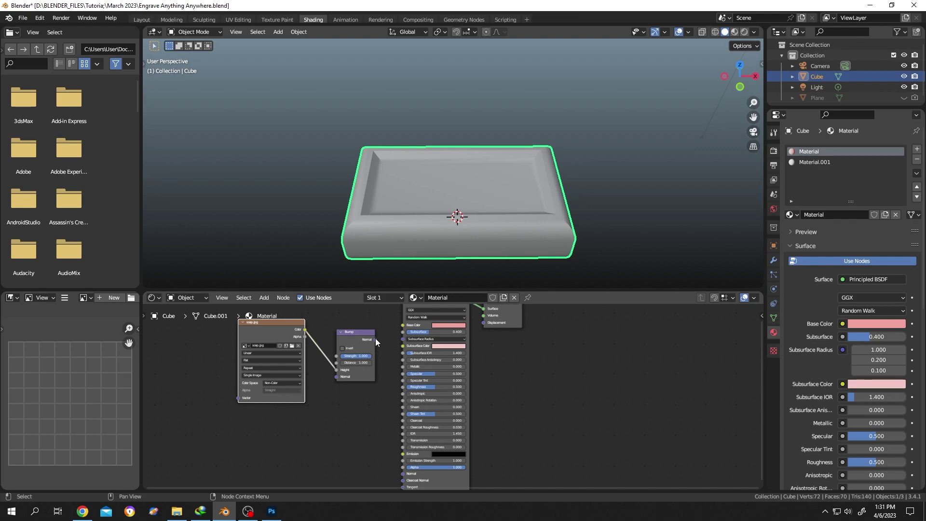
# - Link the Bump node's Normal output to the Principled BSDF Normal input
pyautogui.moveTo(375, 340)
pyautogui.mouseDown()
pyautogui.moveTo(401, 472)
pyautogui.moveTo(403, 442)
pyautogui.mouseUp()
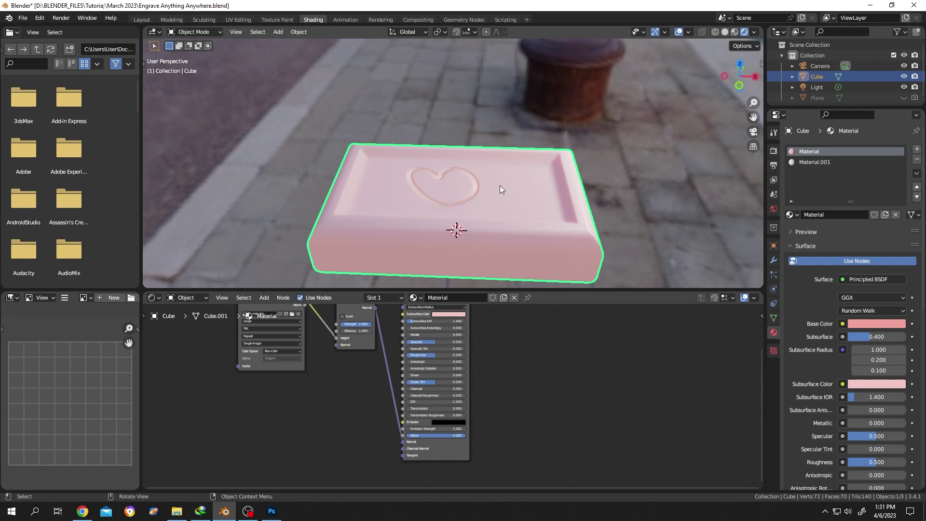